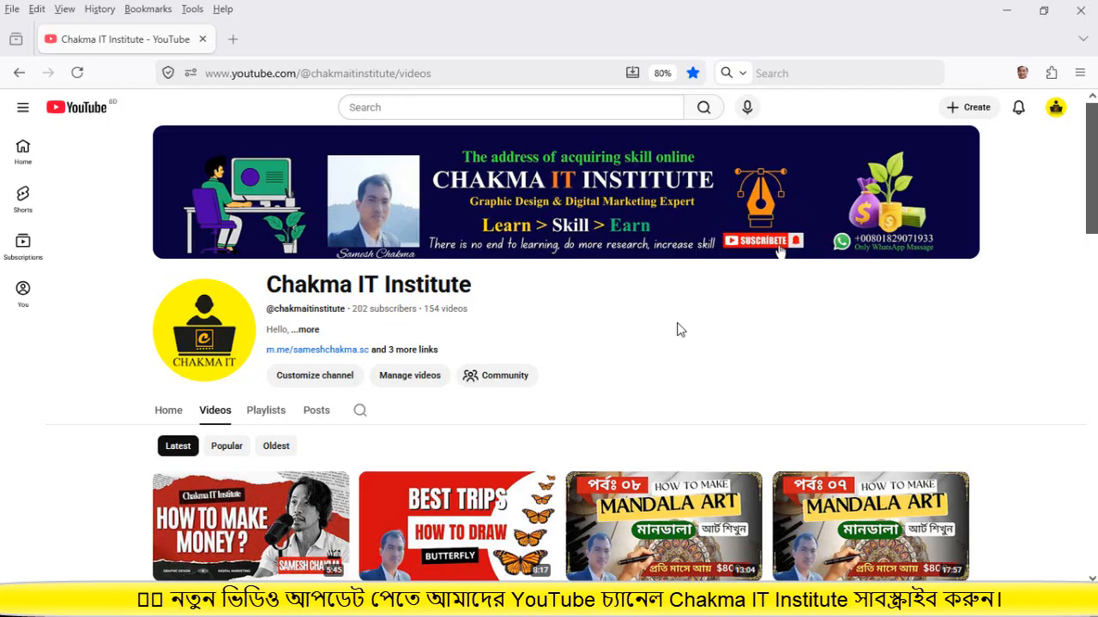
click(296, 600)
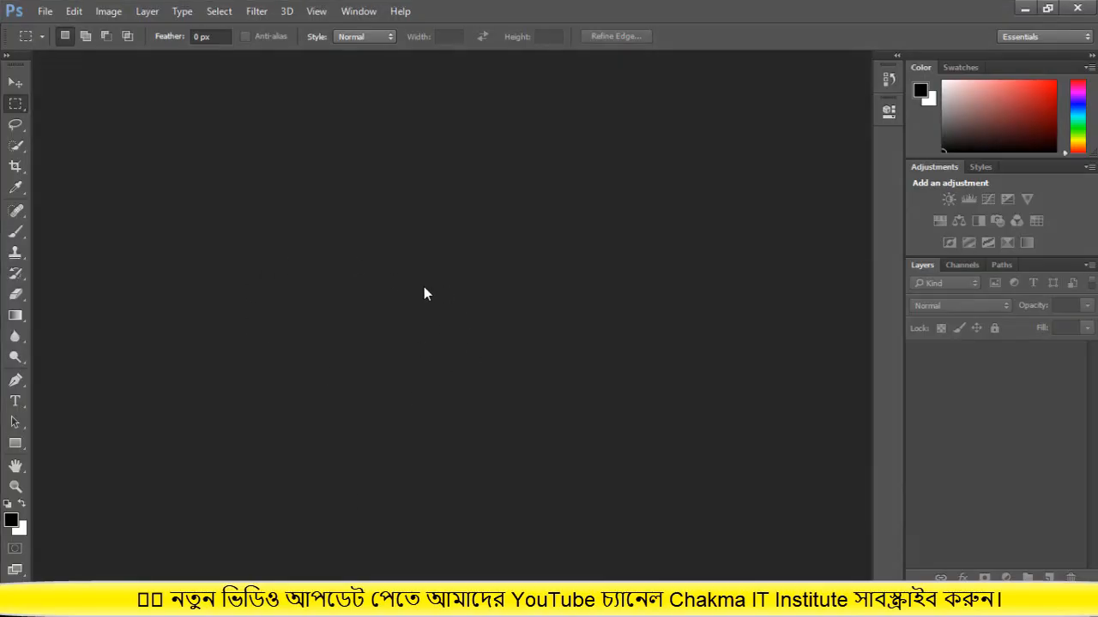
click(1023, 12)
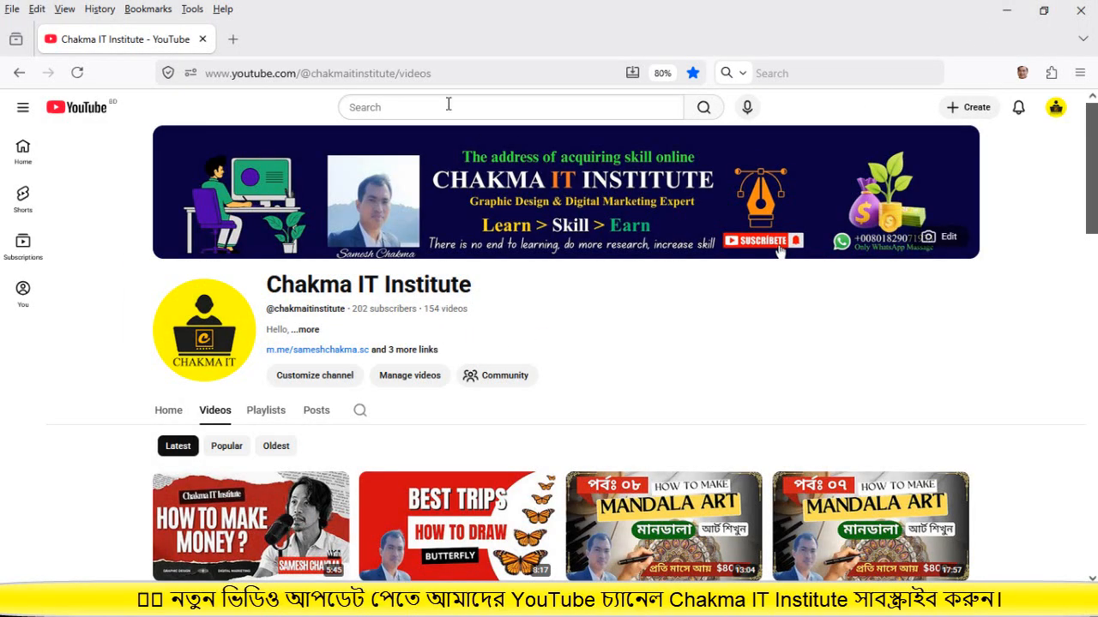
Step: Open the bookmarked Chakma IT Institute Facebook group in a new tab and show its Files section
click(241, 45)
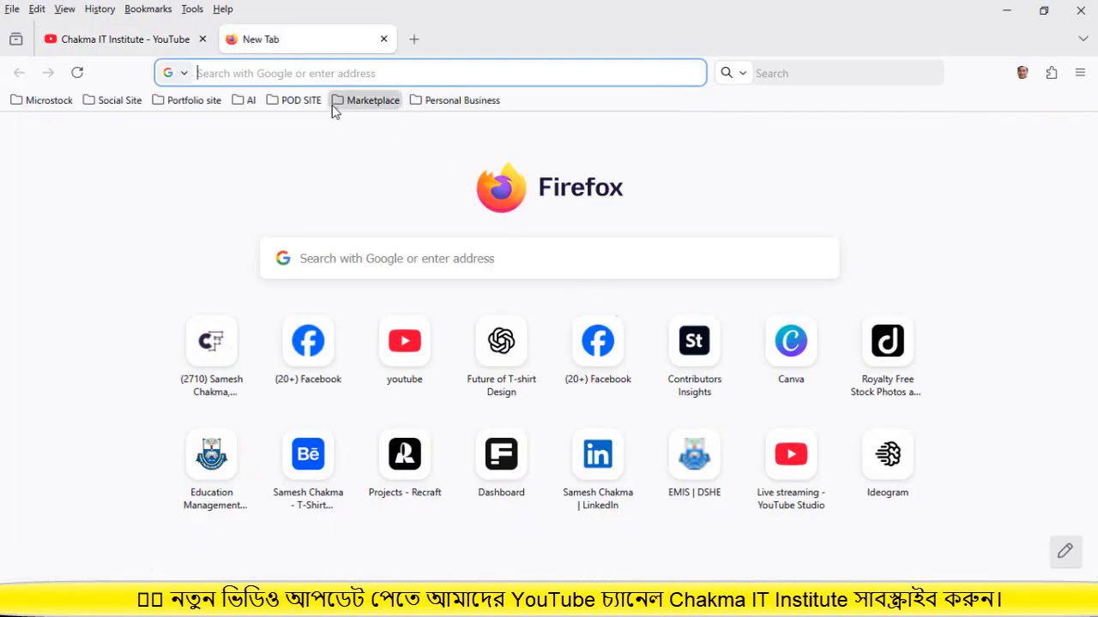
click(456, 103)
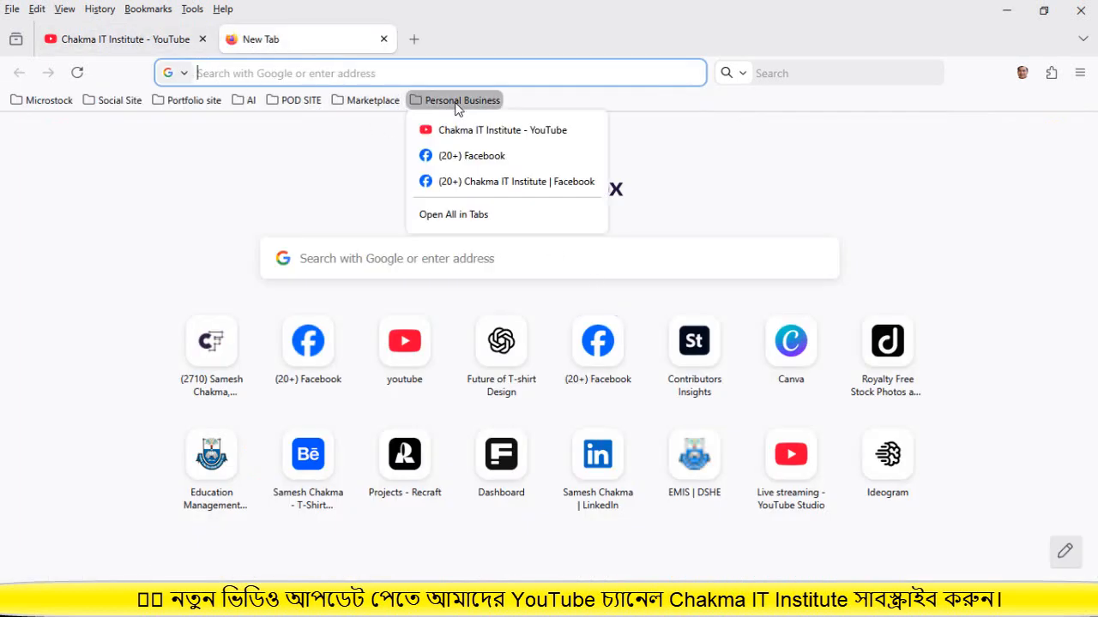
right_click(495, 181)
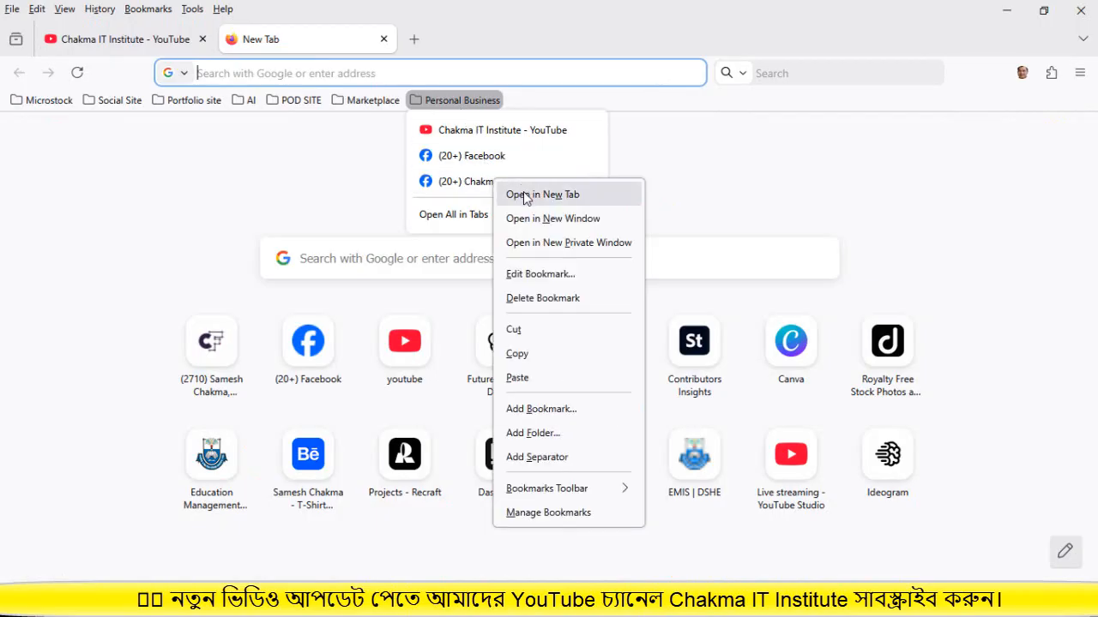
click(521, 192)
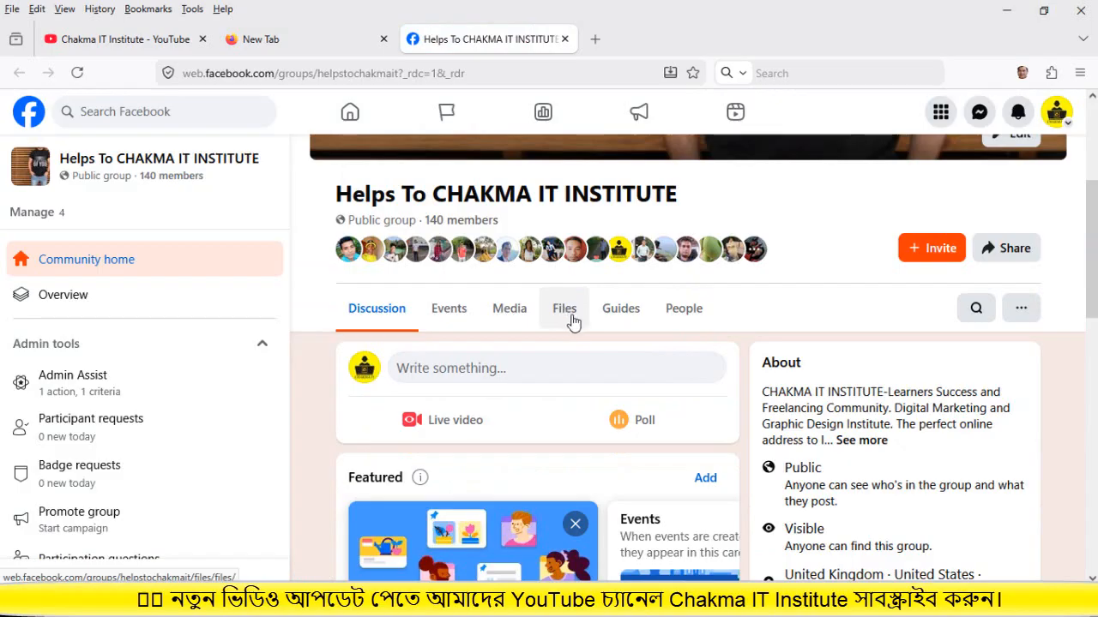
click(566, 317)
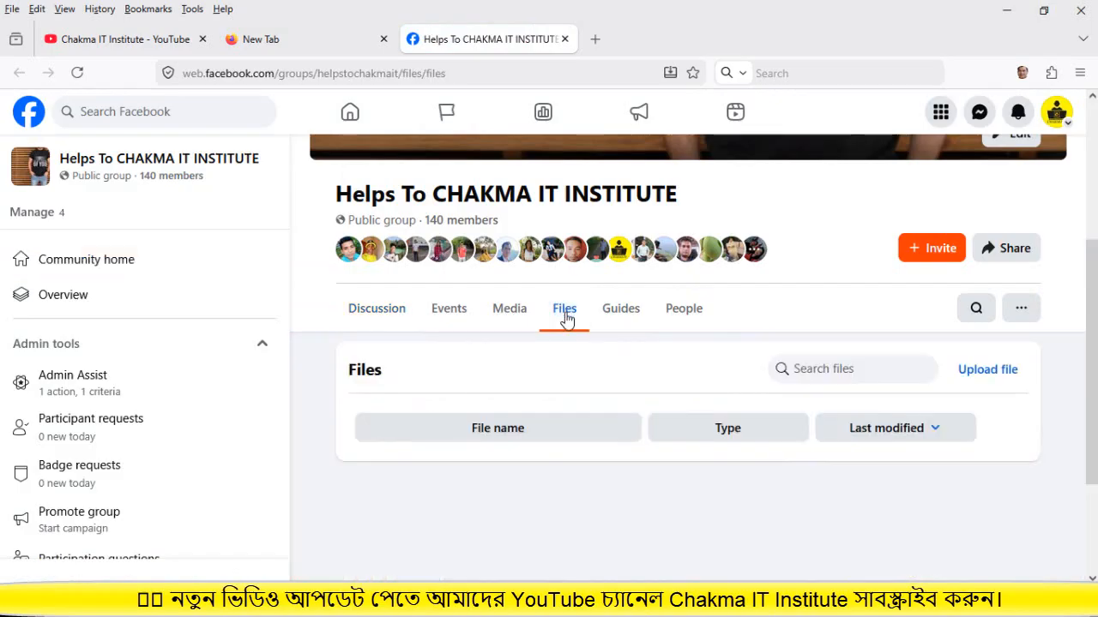
Step: Switch to Photoshop and undock its toolbox from the window edge
click(315, 48)
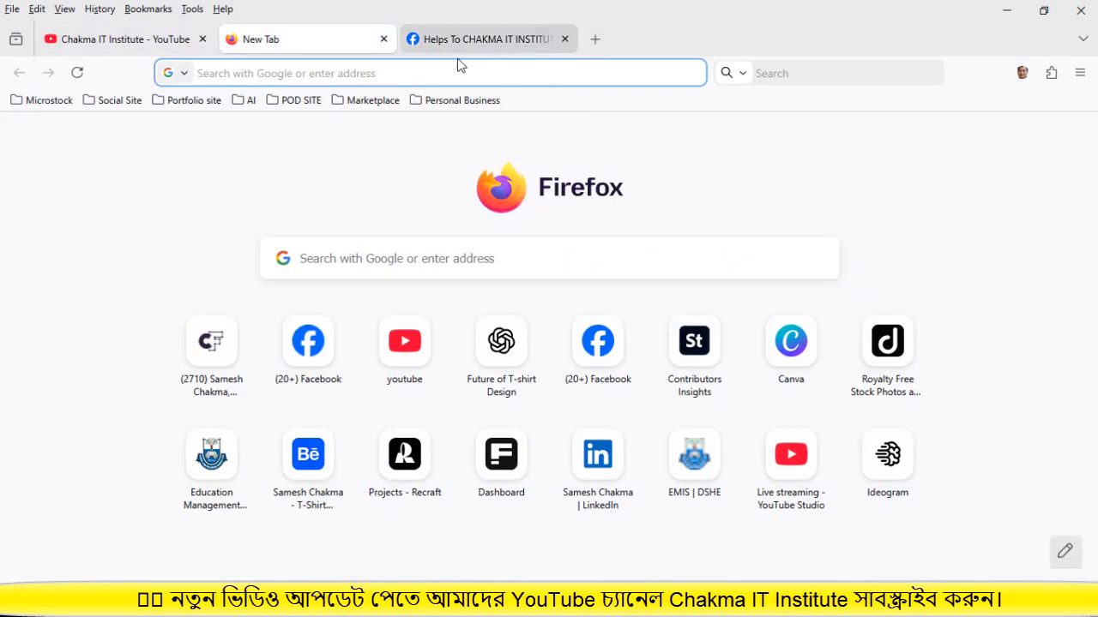
click(356, 76)
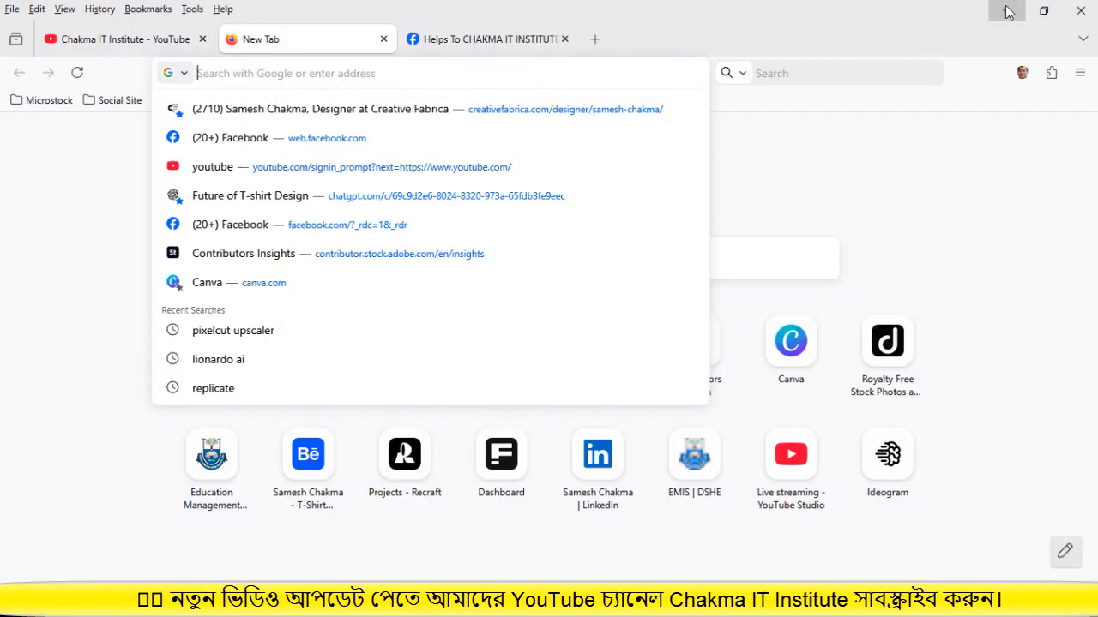
click(146, 39)
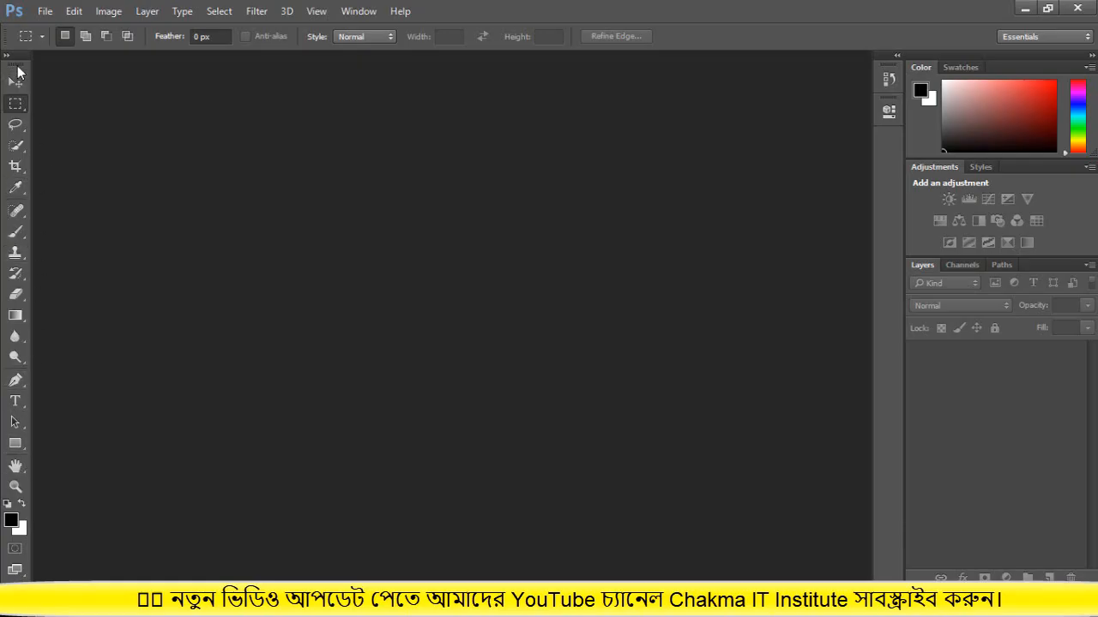
mouse_move(17, 67)
mouse_down()
mouse_move(211, 72)
mouse_move(15, 69)
mouse_up()
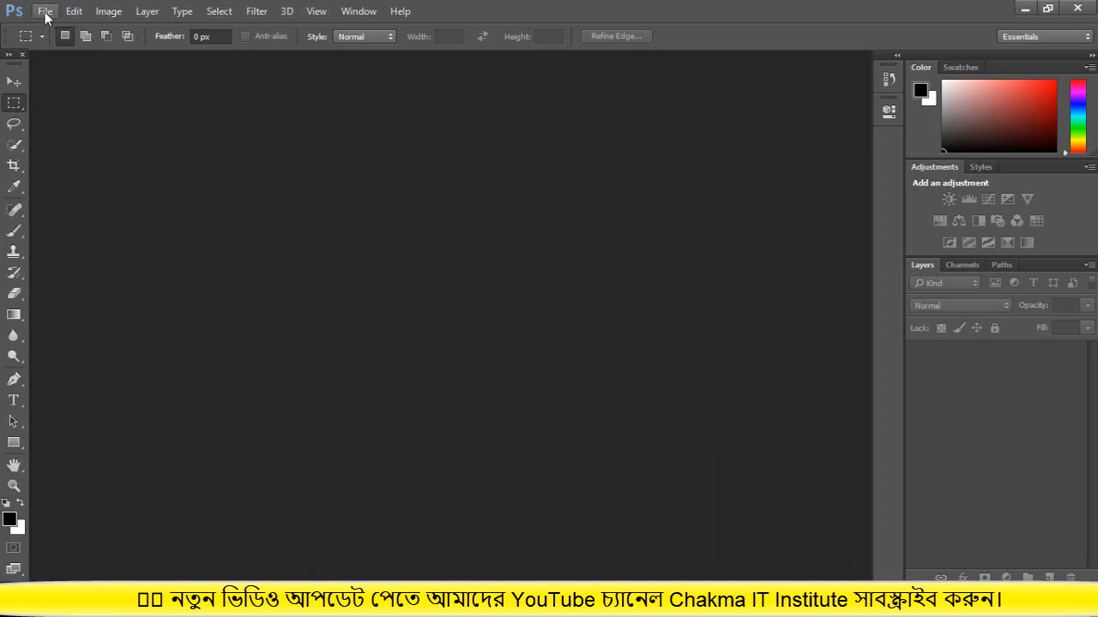
Step: Examine the available file, editing and image commands without running any of them
click(45, 12)
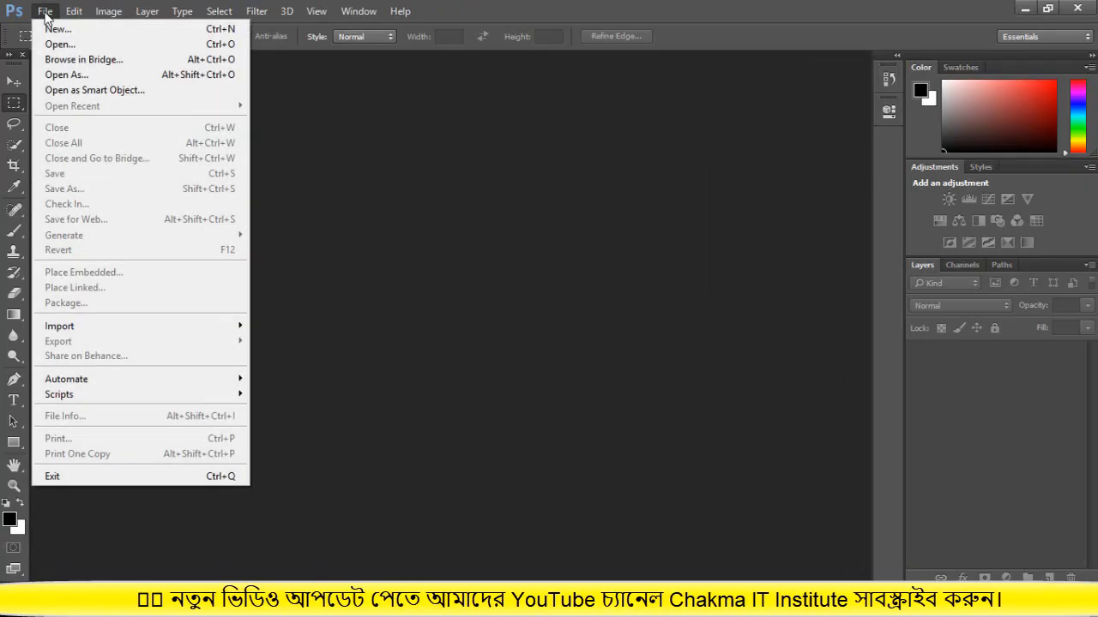
click(46, 12)
click(45, 12)
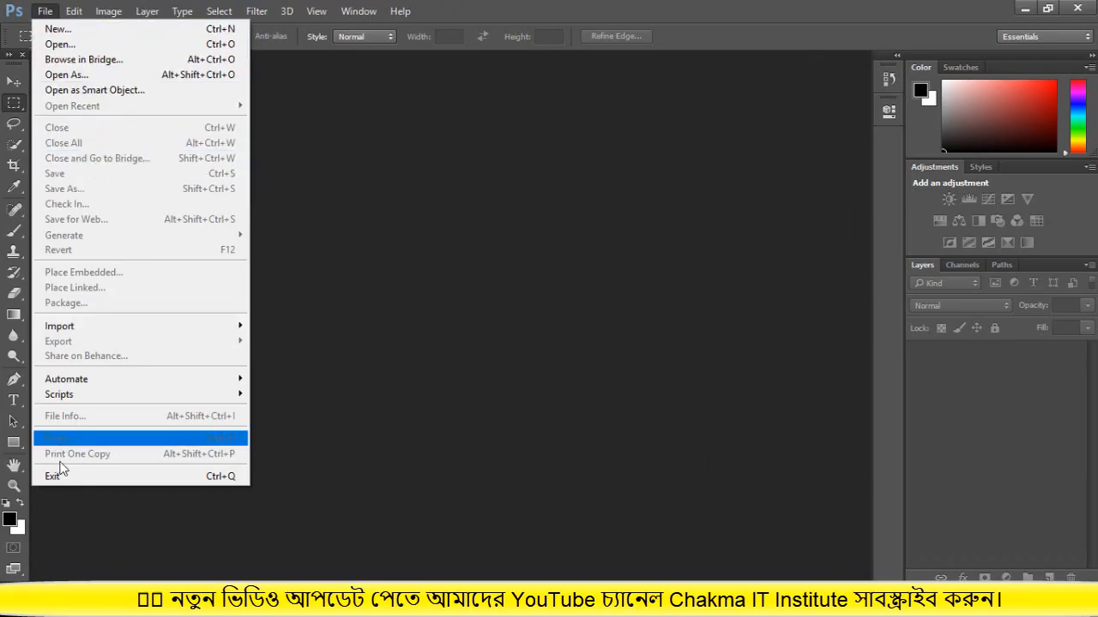
click(73, 12)
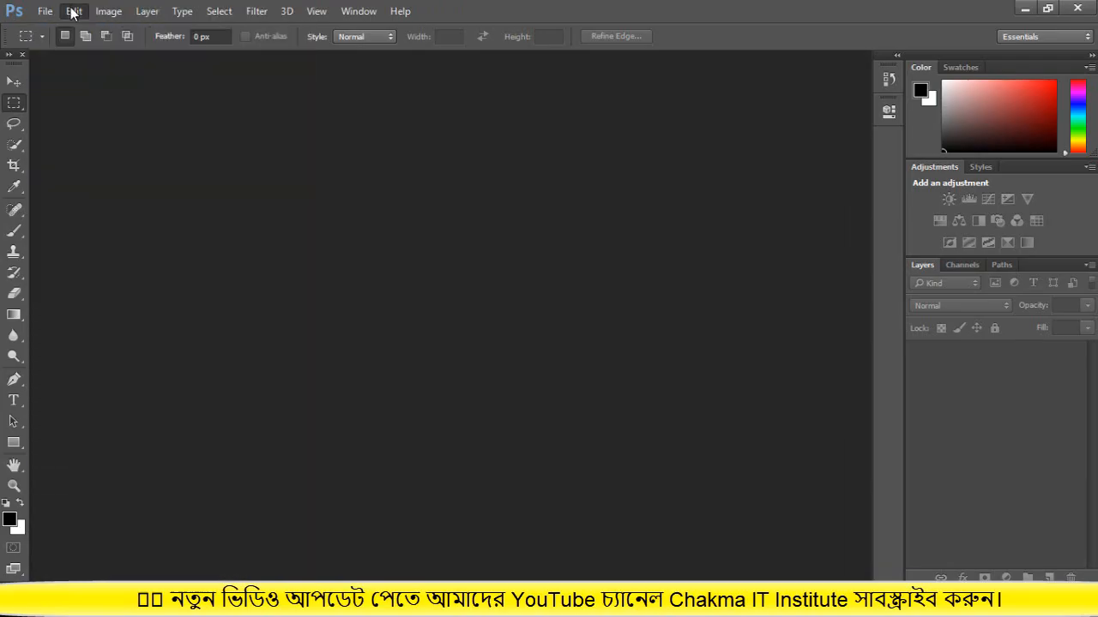
click(73, 11)
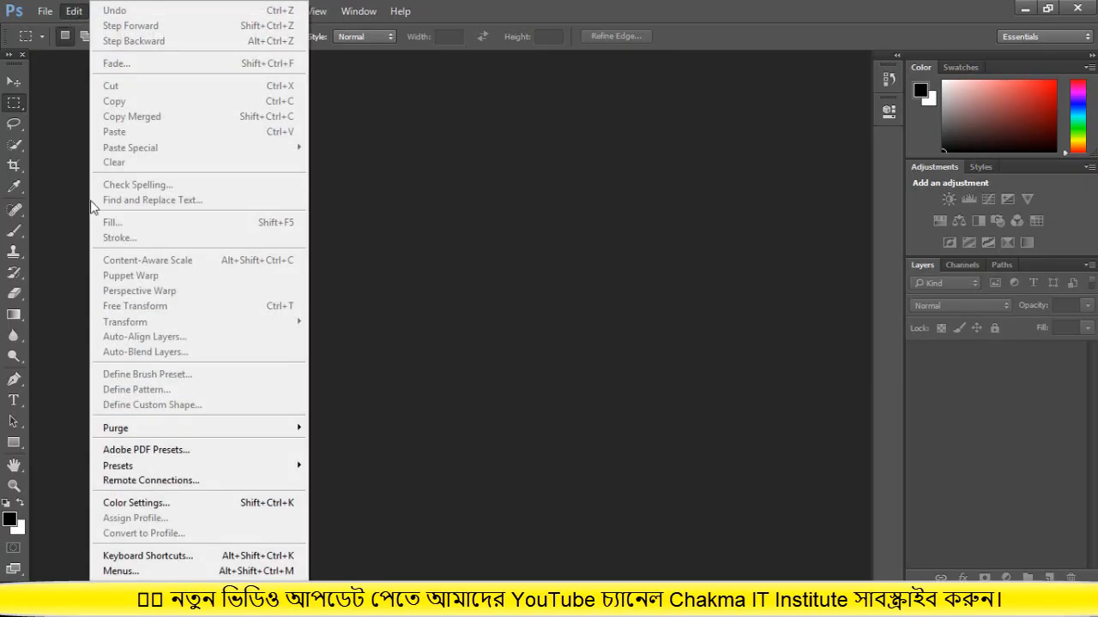
click(84, 83)
click(108, 11)
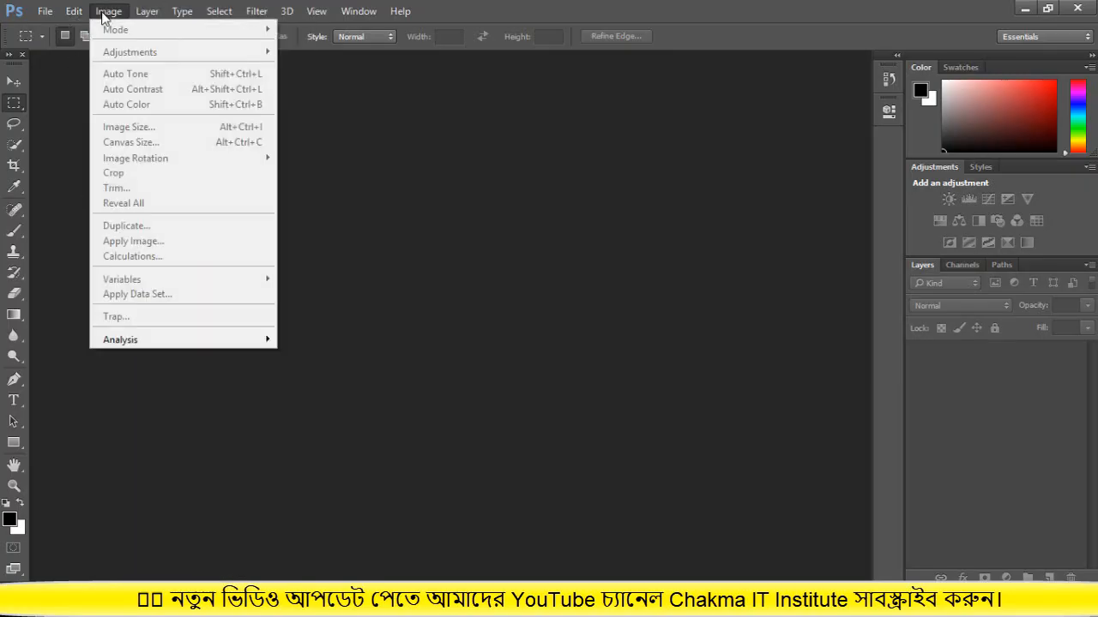
click(66, 211)
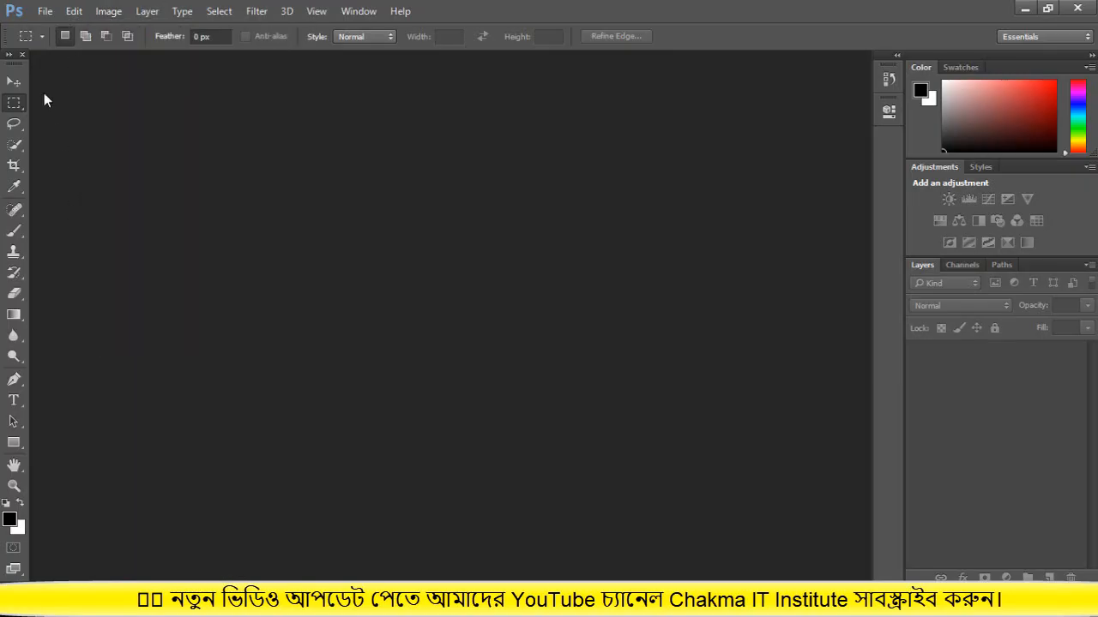
click(44, 11)
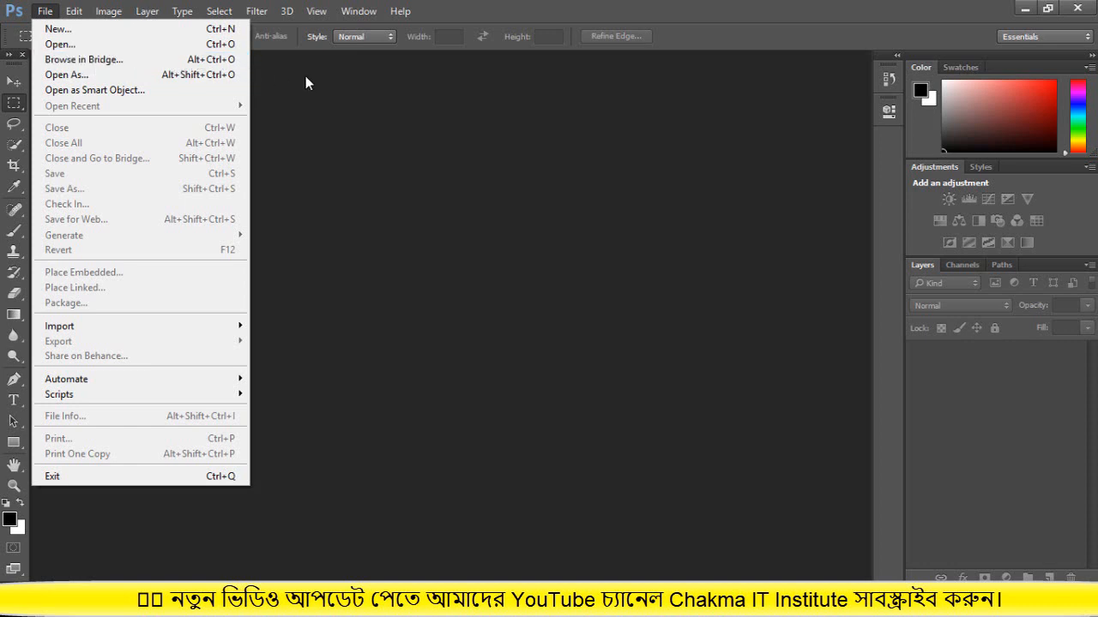
click(306, 103)
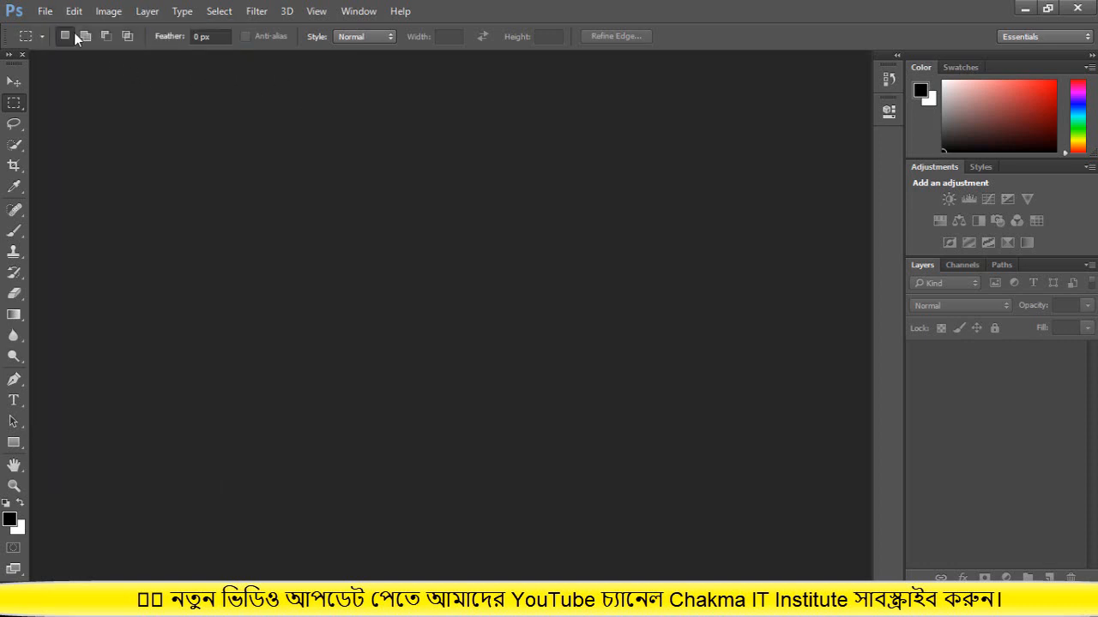
Step: Create a new 7 × 5 inch RGB document at 72 pixels/inch with a white background, using the Default Photoshop Size preset
click(44, 12)
click(54, 25)
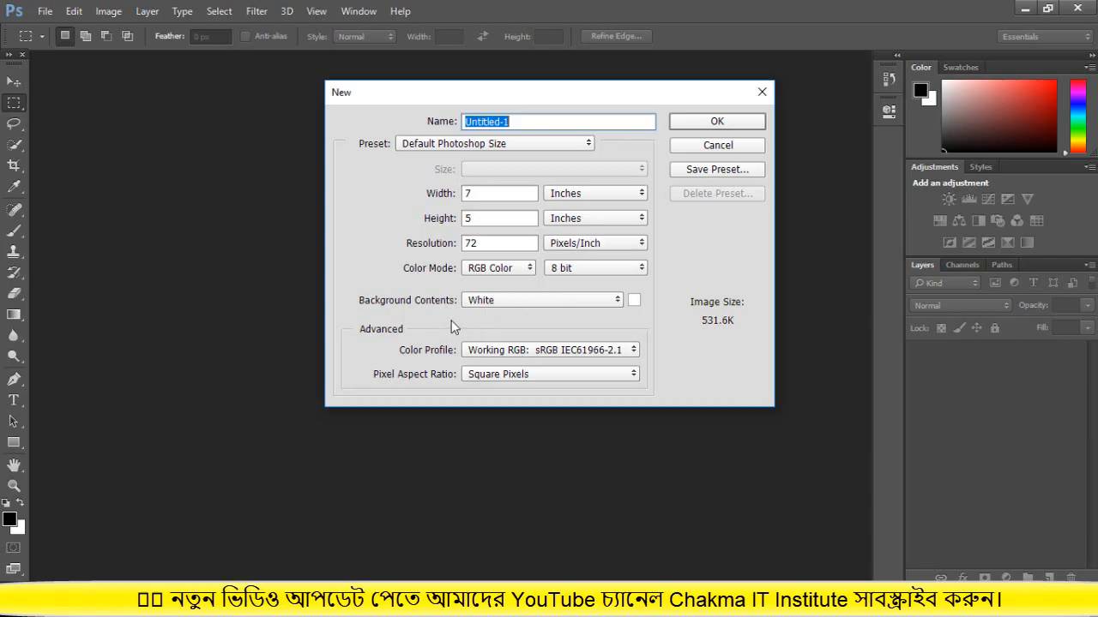
click(619, 302)
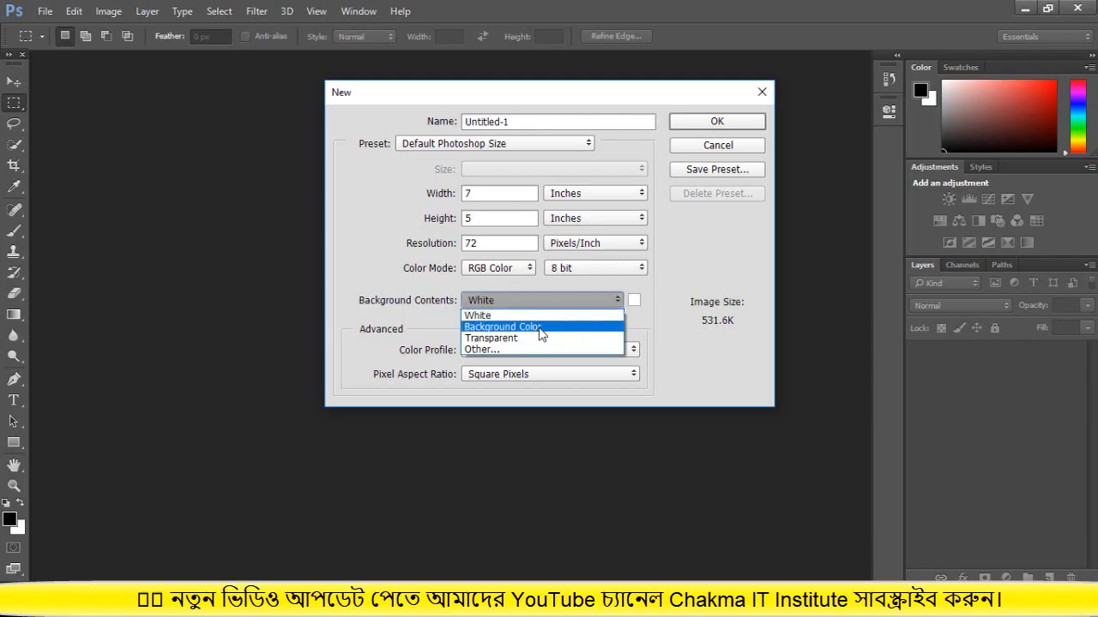
click(525, 302)
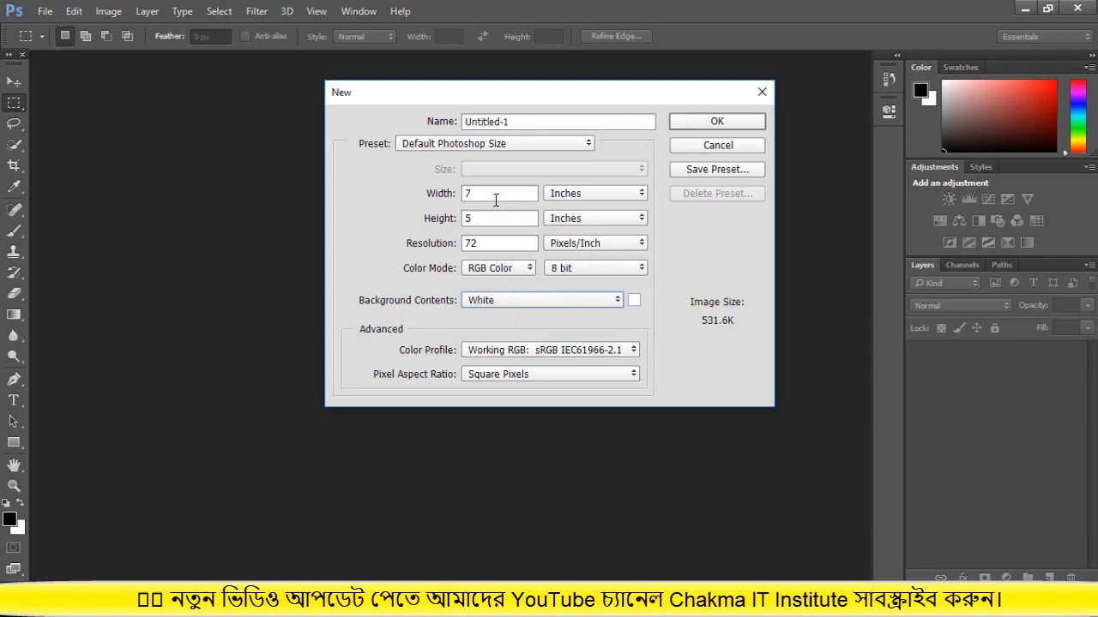
click(711, 123)
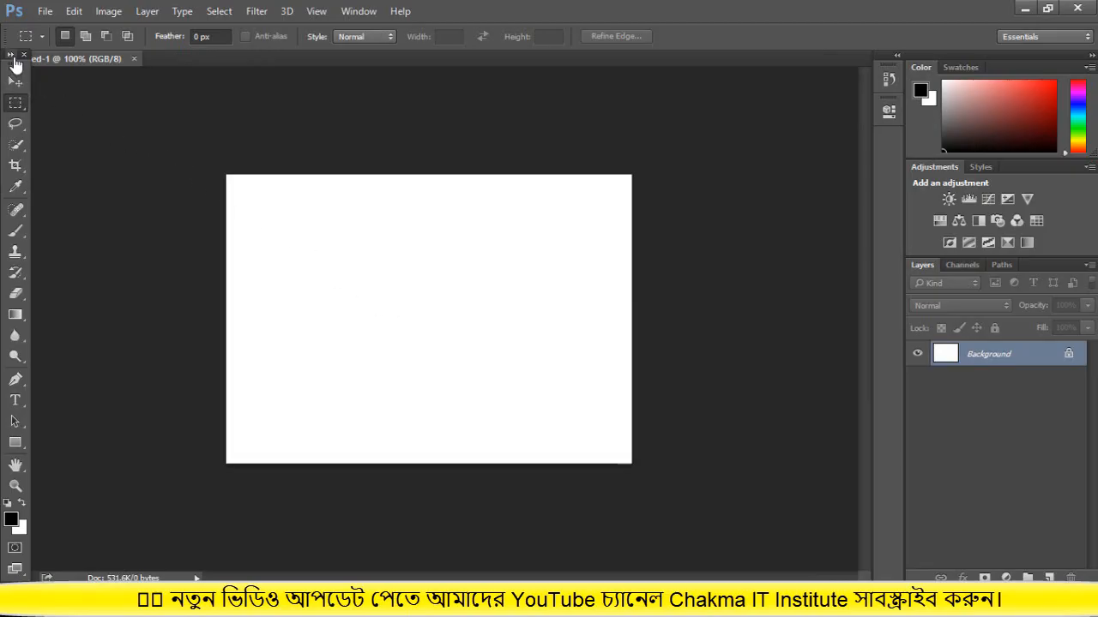
Step: Expand the toolbox to the two-column layout
click(12, 56)
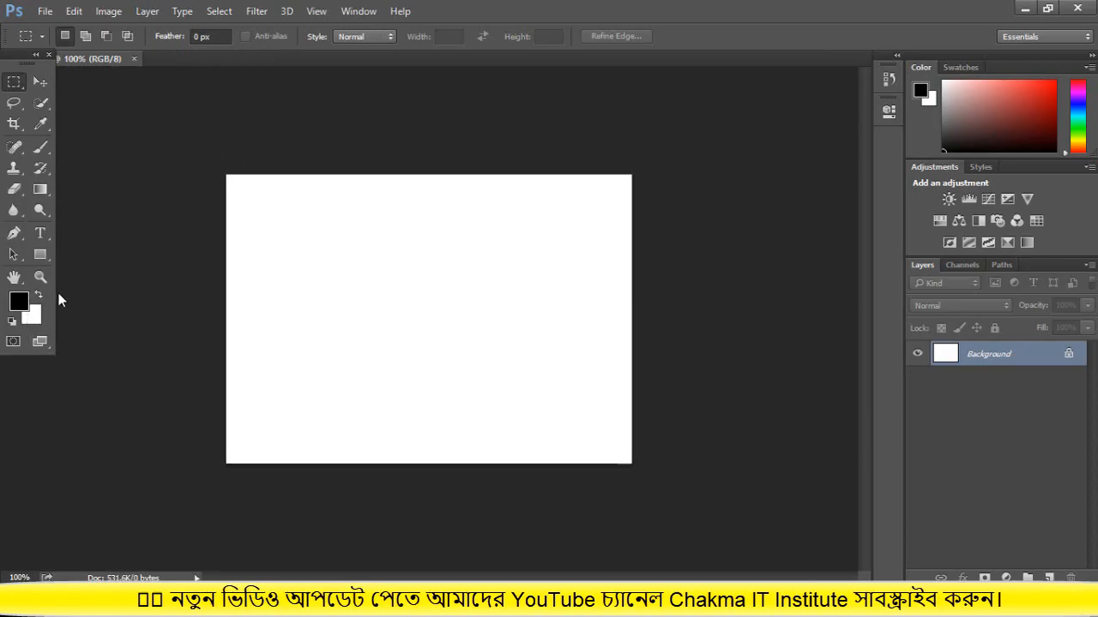
click(37, 56)
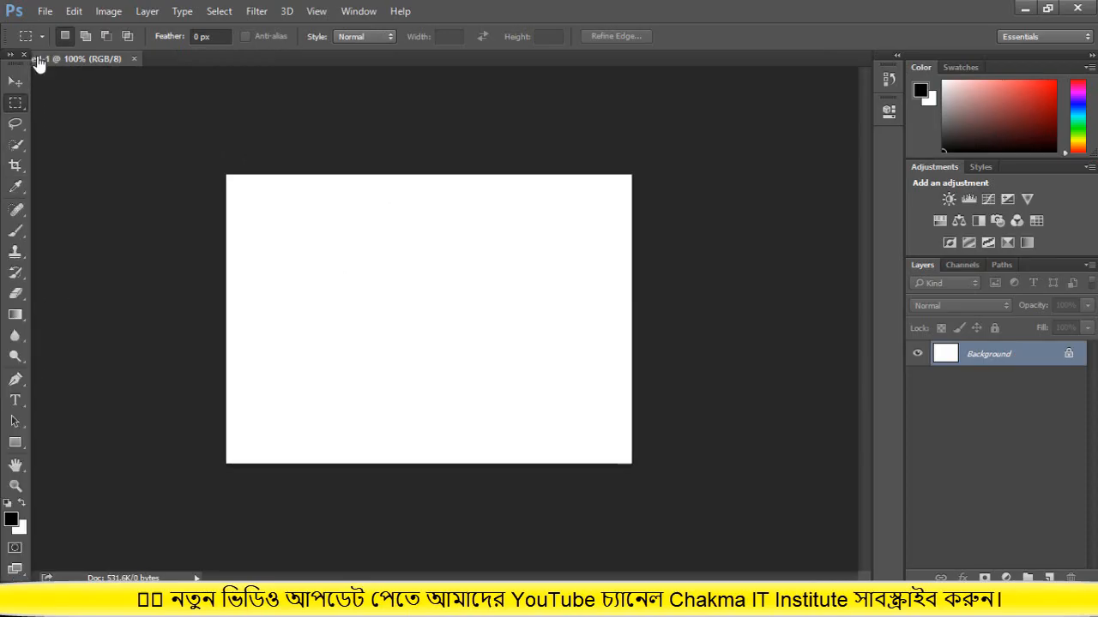
drag(12, 64, 19, 67)
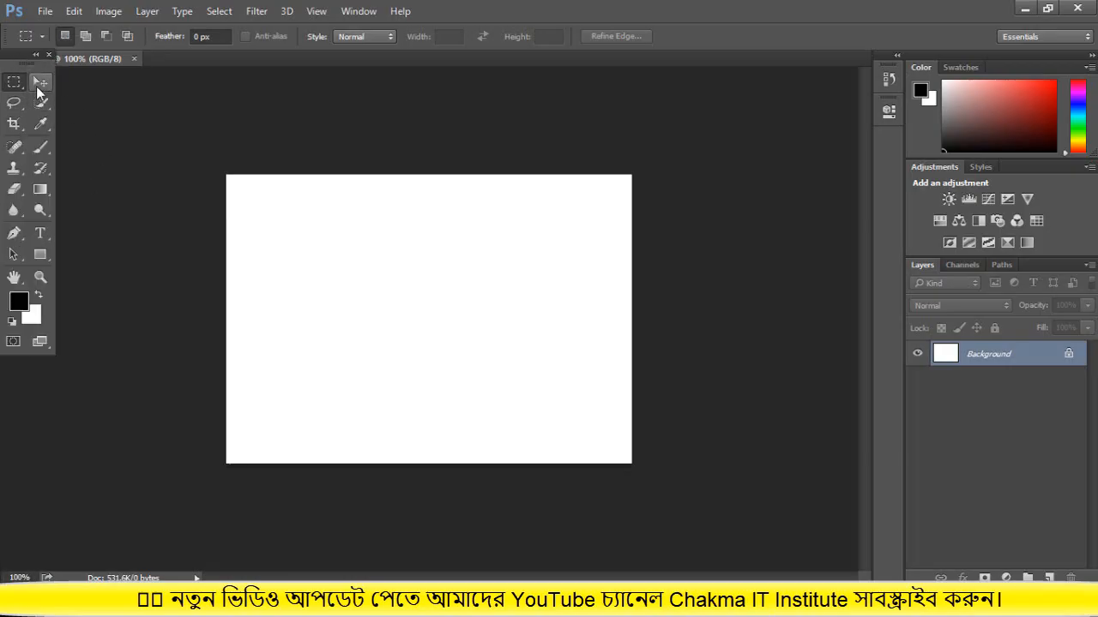
Step: Activate the Move, Rectangular Marquee, Lasso, Quick Selection, Eyedropper, Spot Healing Brush and Brush tools in turn to compare their options
click(42, 84)
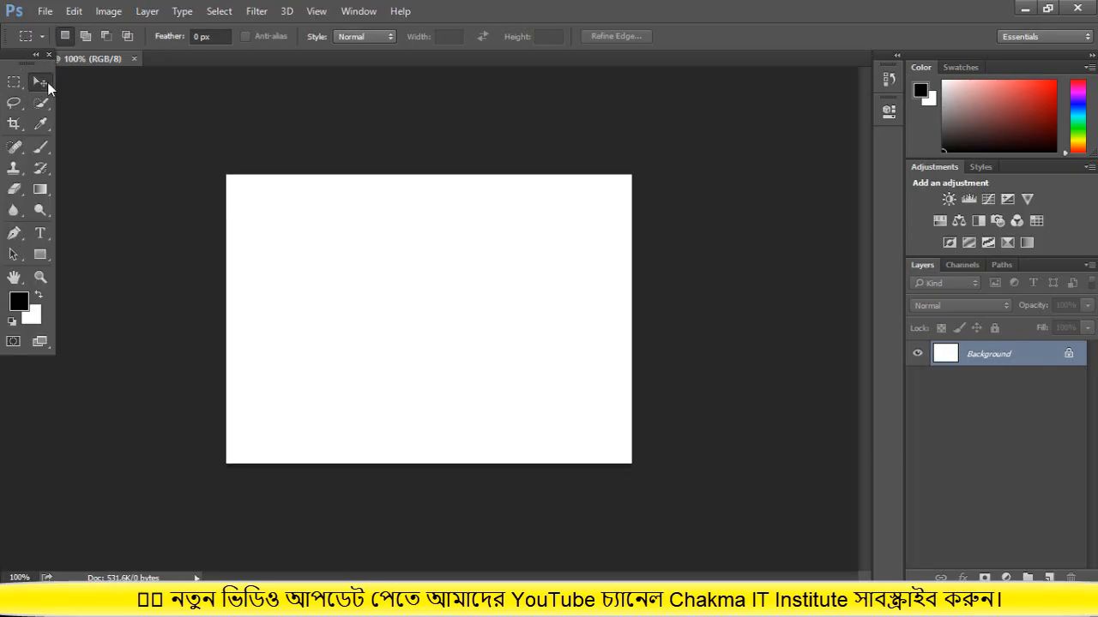
click(13, 83)
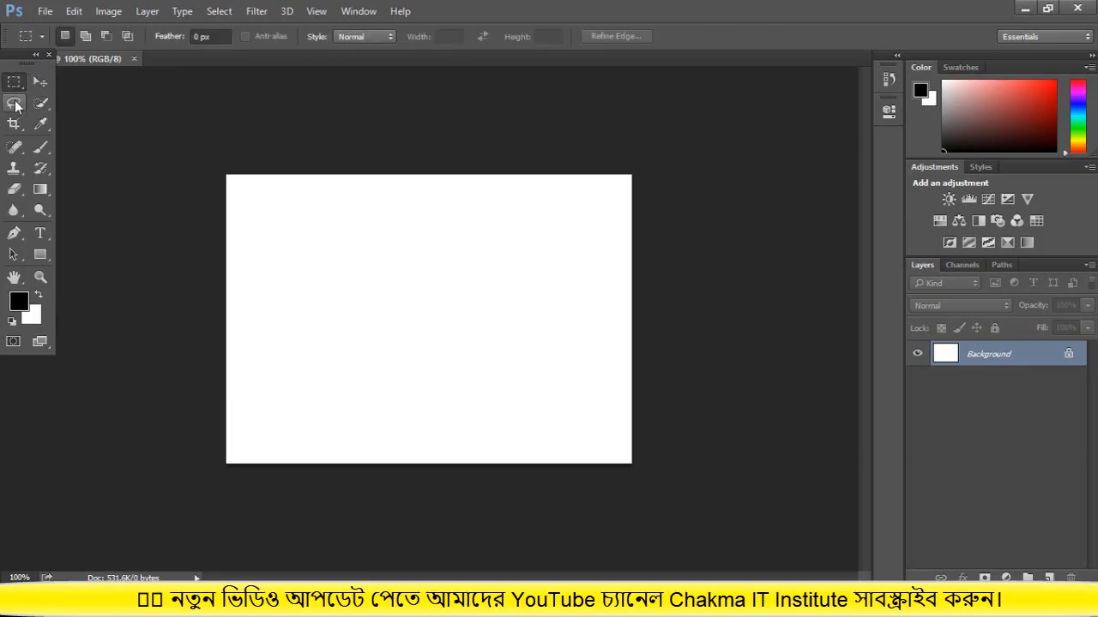
click(15, 105)
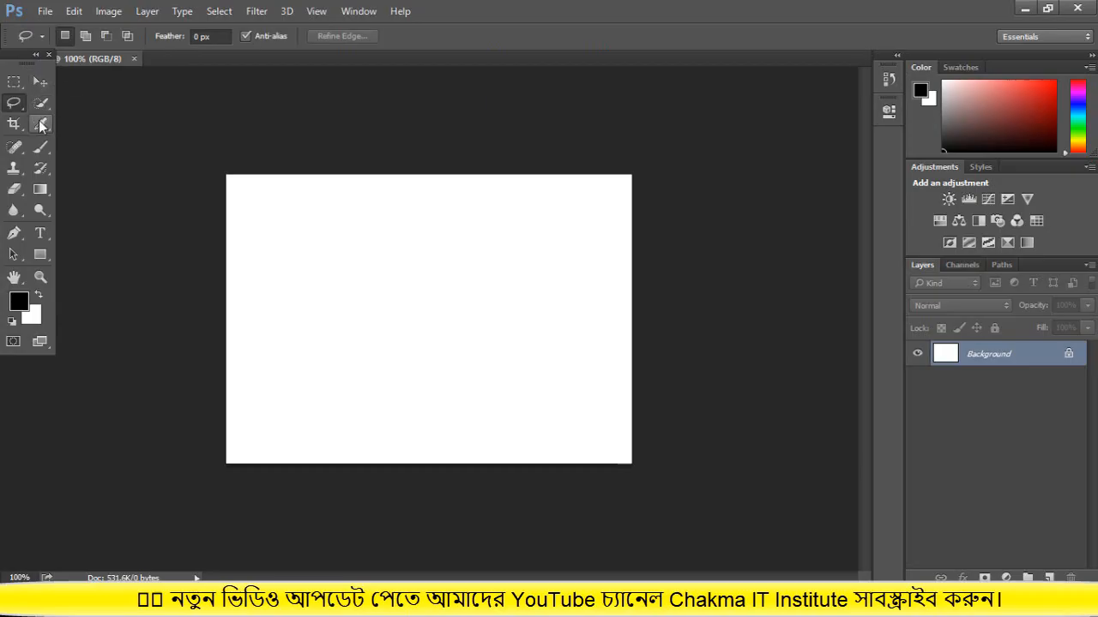
click(42, 104)
click(42, 126)
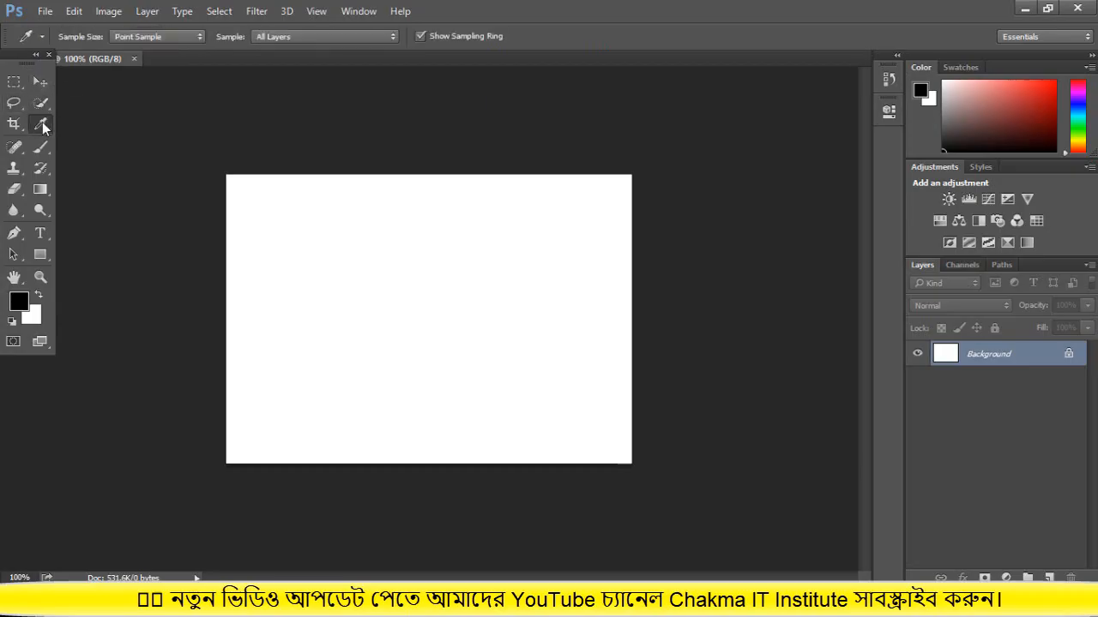
click(15, 149)
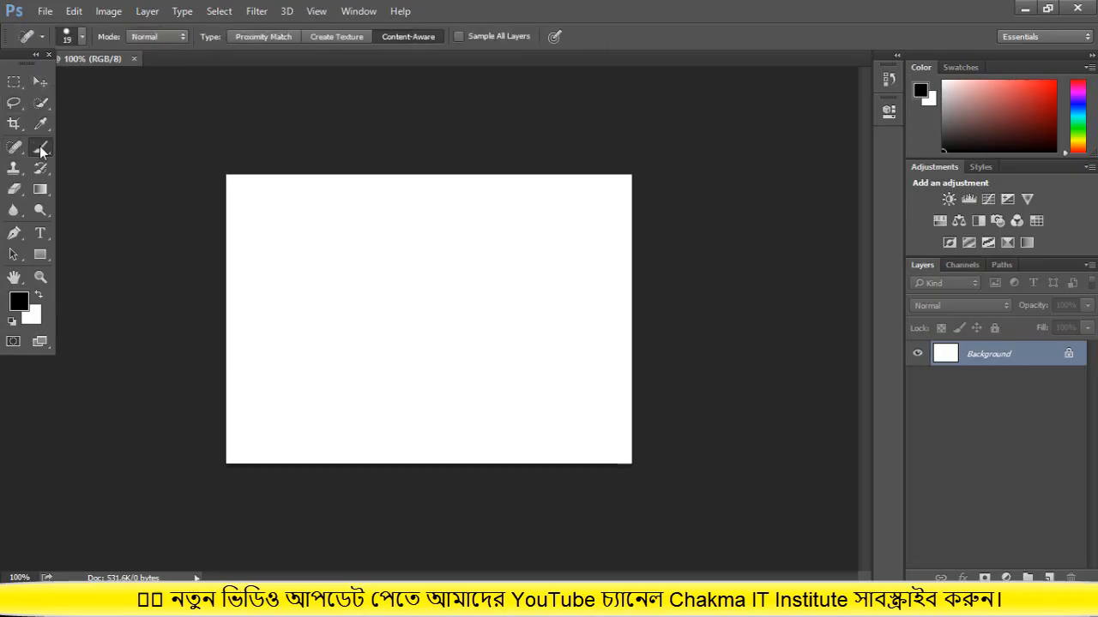
click(41, 149)
Step: Sample white from the canvas with the Eyedropper tool as the foreground color
click(46, 126)
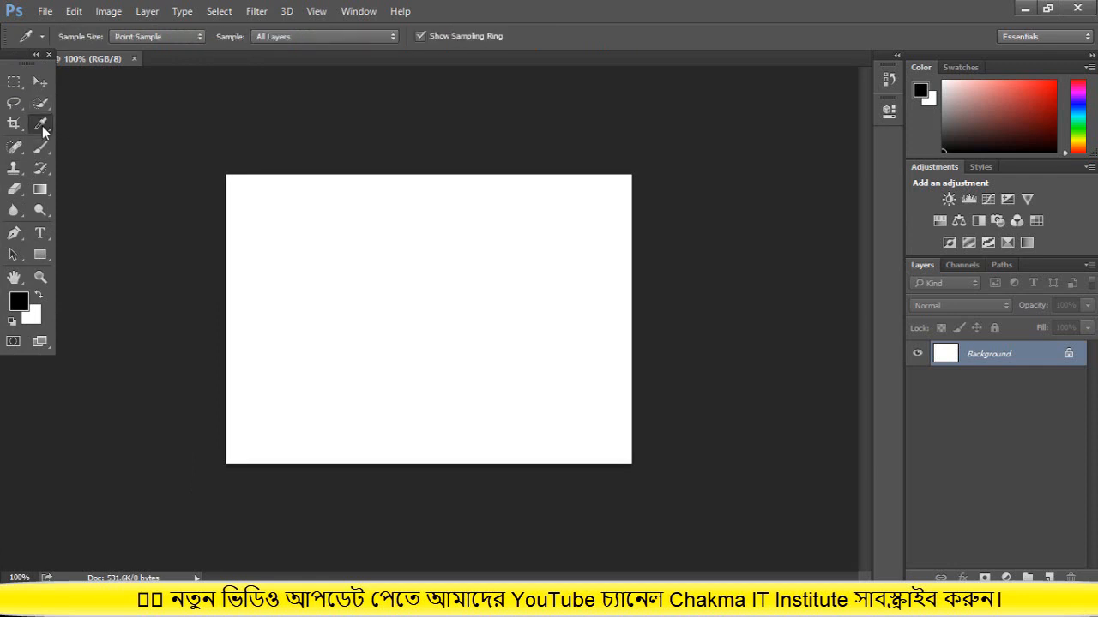
click(353, 276)
drag(352, 285, 470, 336)
drag(382, 286, 460, 324)
Step: Draw a rectangular marquee on the canvas, replace it with a smaller one right of the canvas center, and activate the Move tool
click(13, 81)
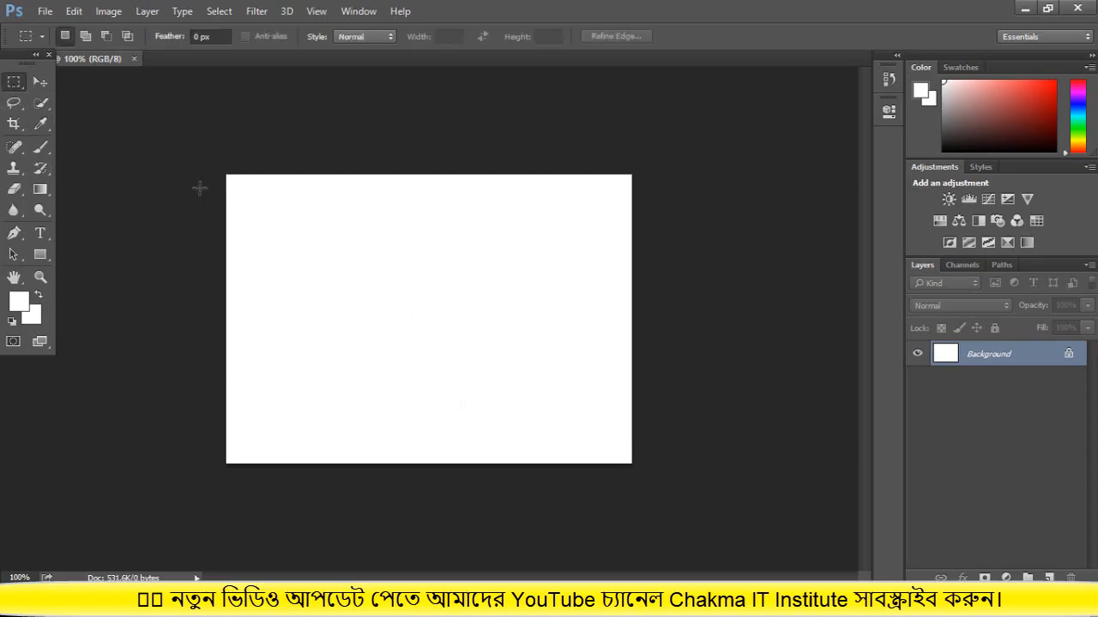
drag(275, 226, 444, 359)
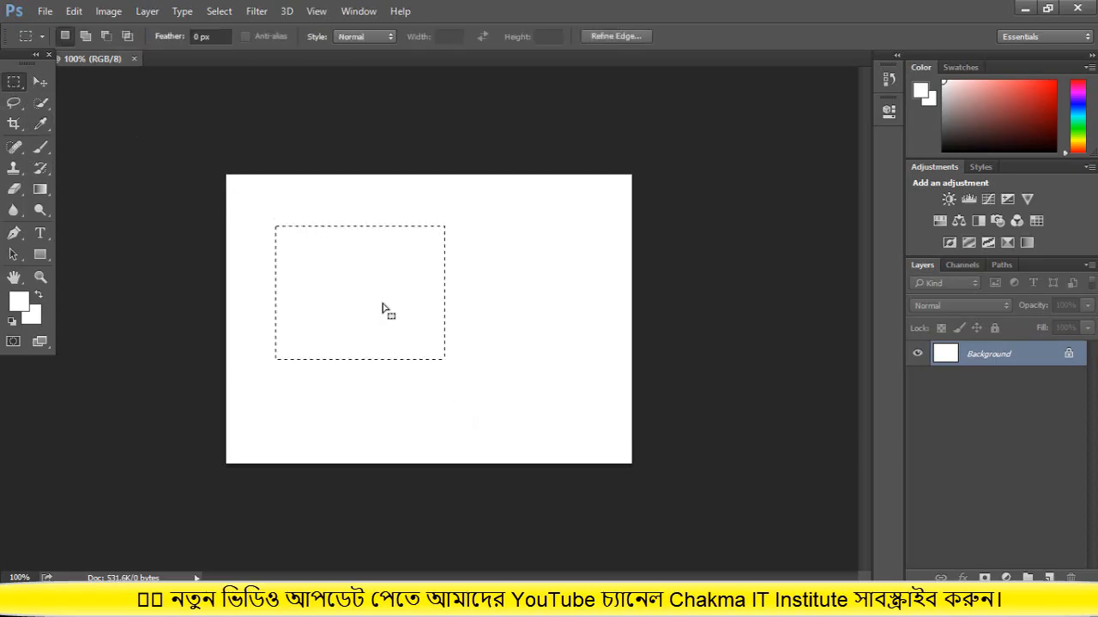
drag(471, 241, 553, 341)
click(41, 83)
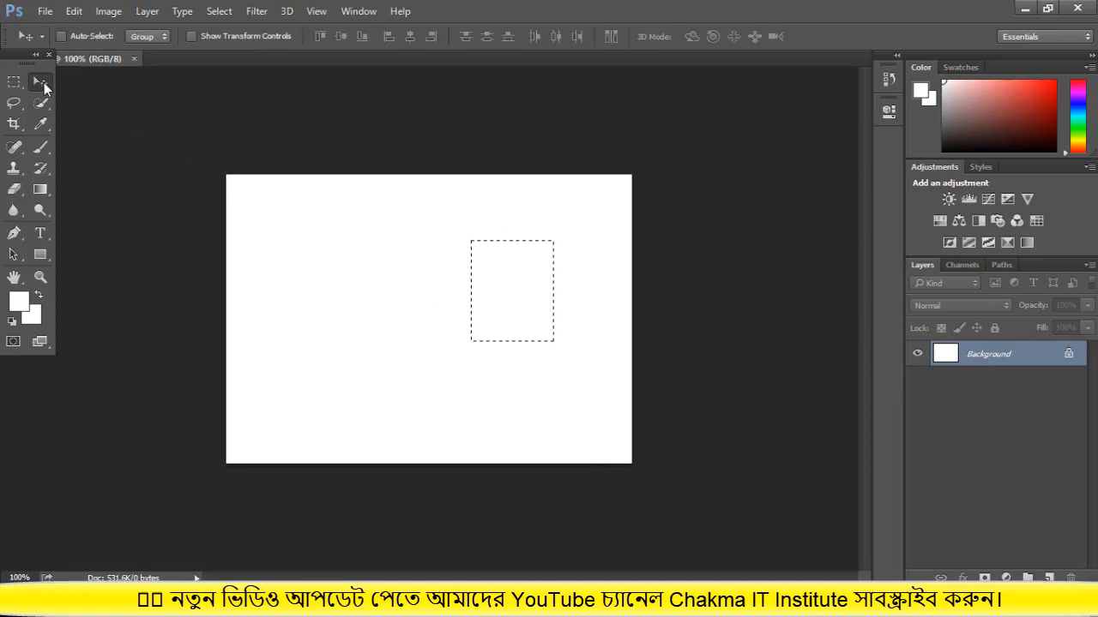
Step: Try to move the Background layer's content with the Move tool and dismiss the resulting message
drag(304, 226, 301, 264)
click(552, 240)
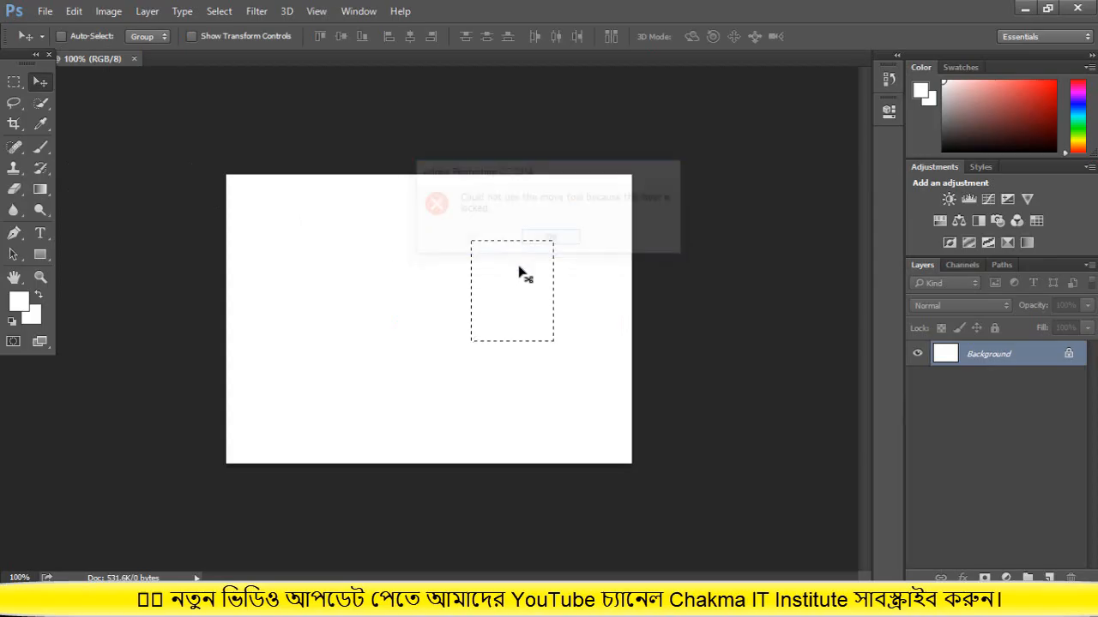
Step: Sample the canvas color with the Eyedropper tool and apply one 13 px Brush tool dab between the canvas's left edge and the selection
click(40, 124)
drag(263, 215, 363, 271)
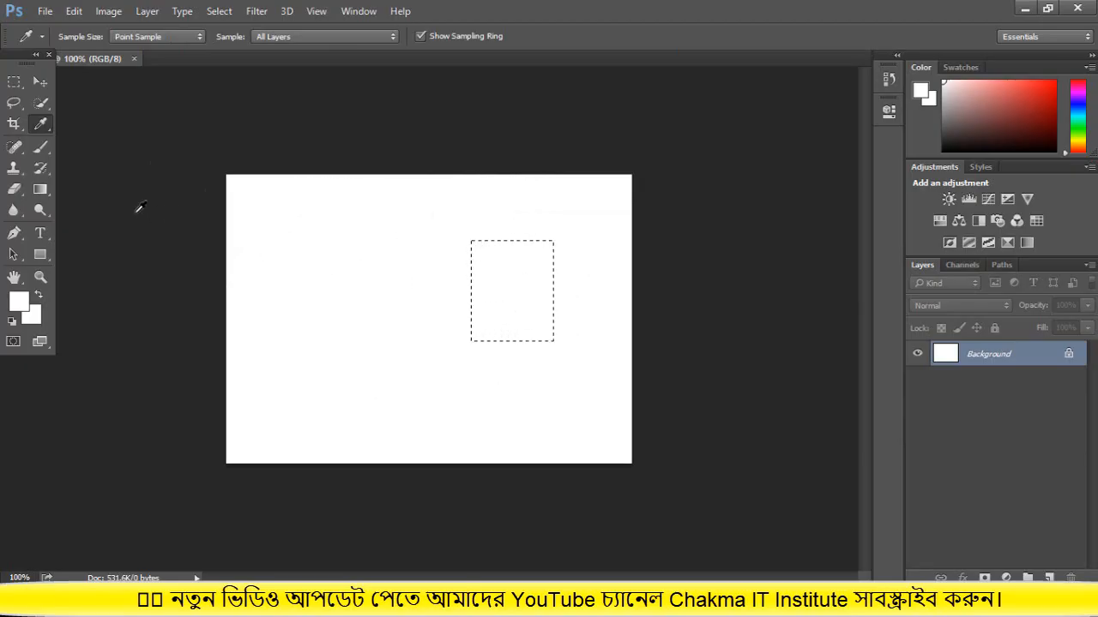
click(41, 191)
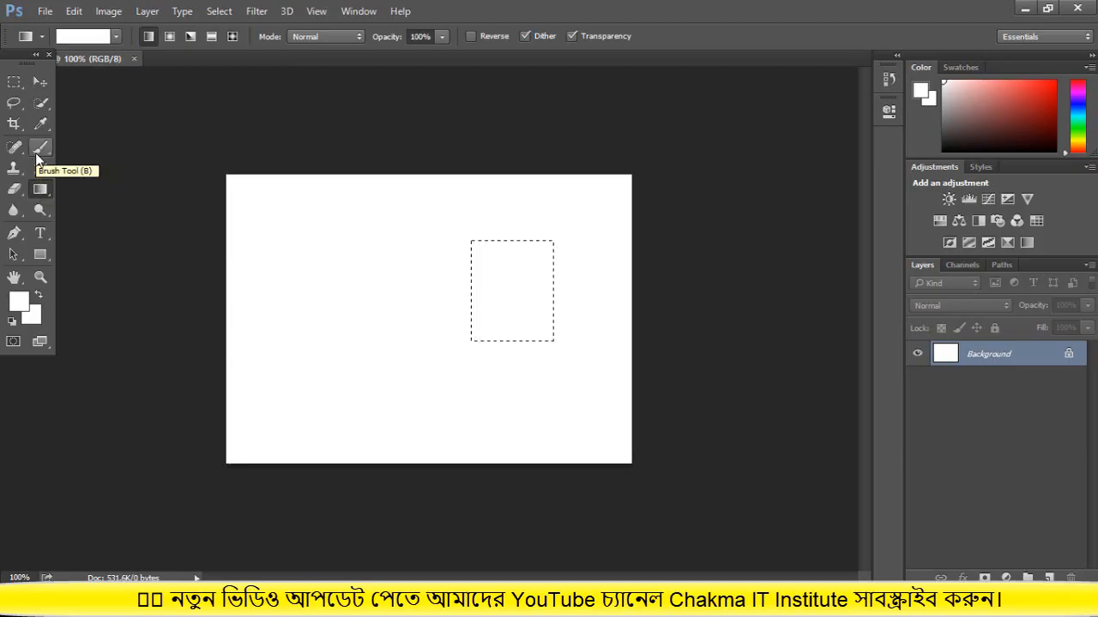
click(36, 156)
click(361, 289)
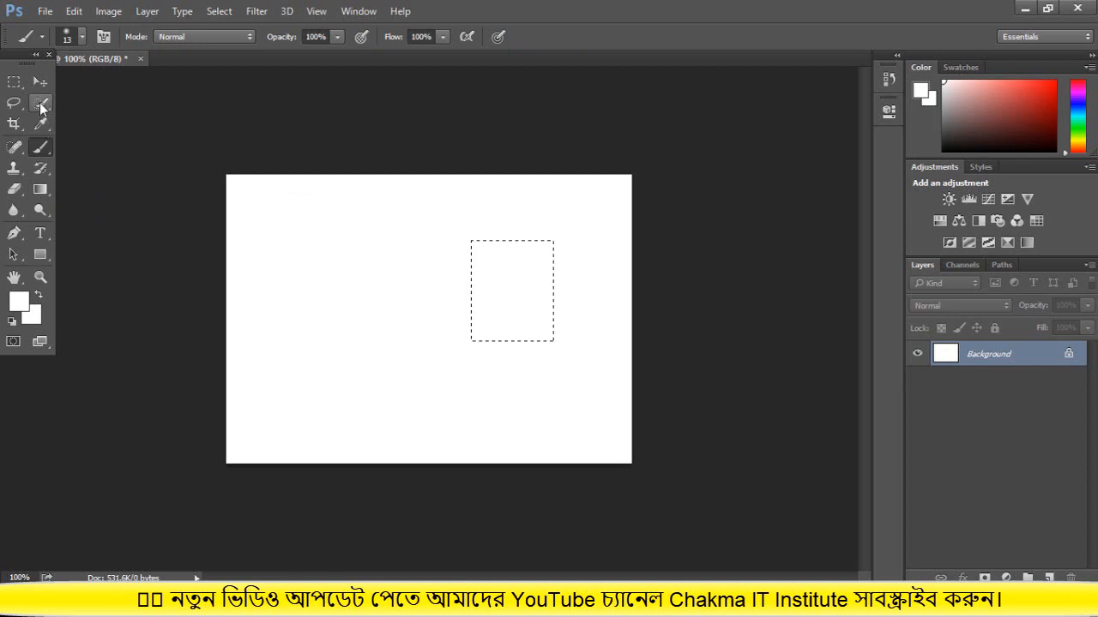
Step: Display the variants of the Quick Selection and Rectangular Marquee tools, and clear the rectangular selection on the canvas
click(47, 107)
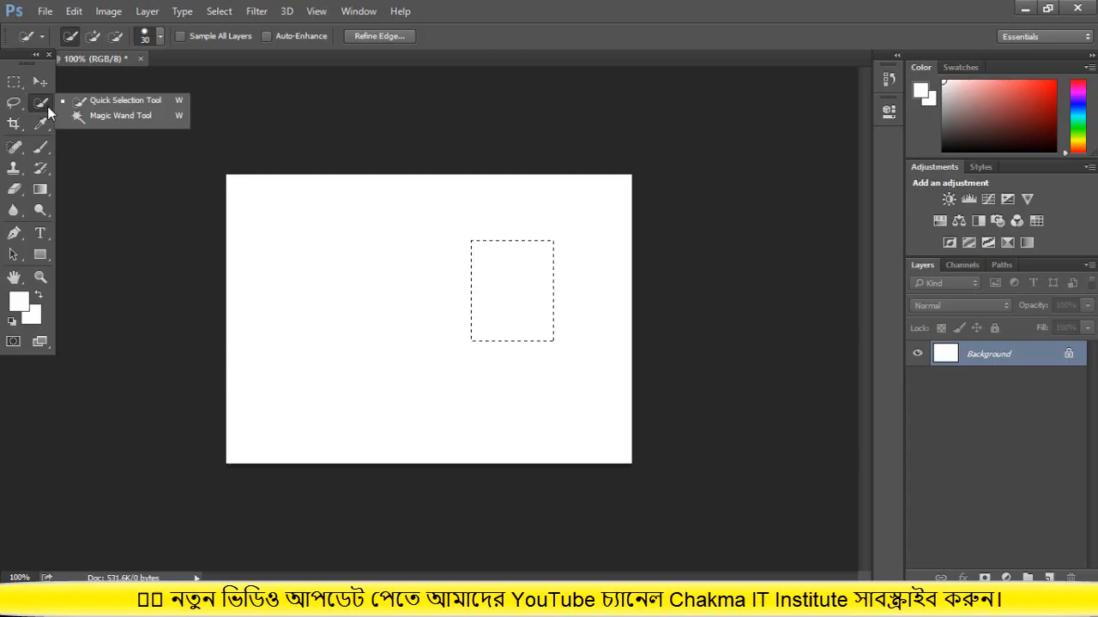
click(42, 84)
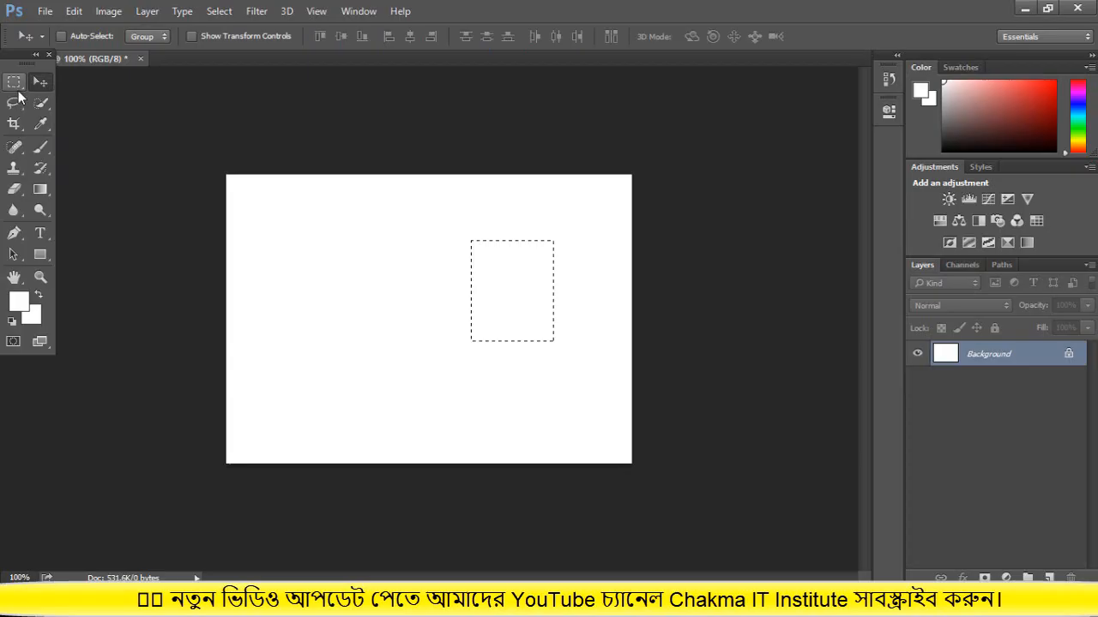
click(19, 88)
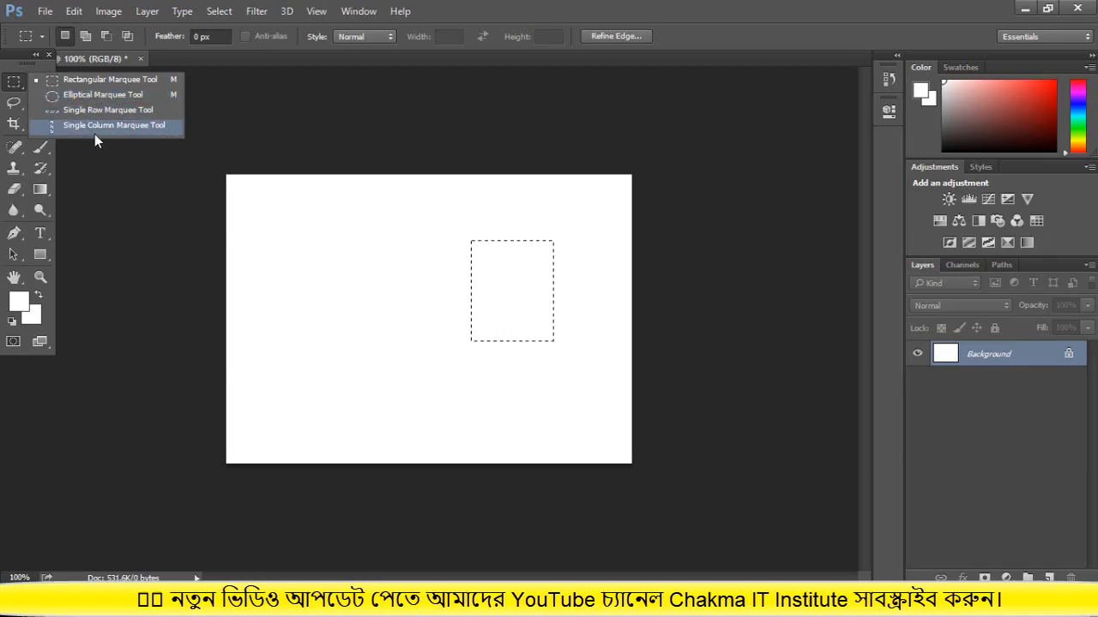
click(129, 177)
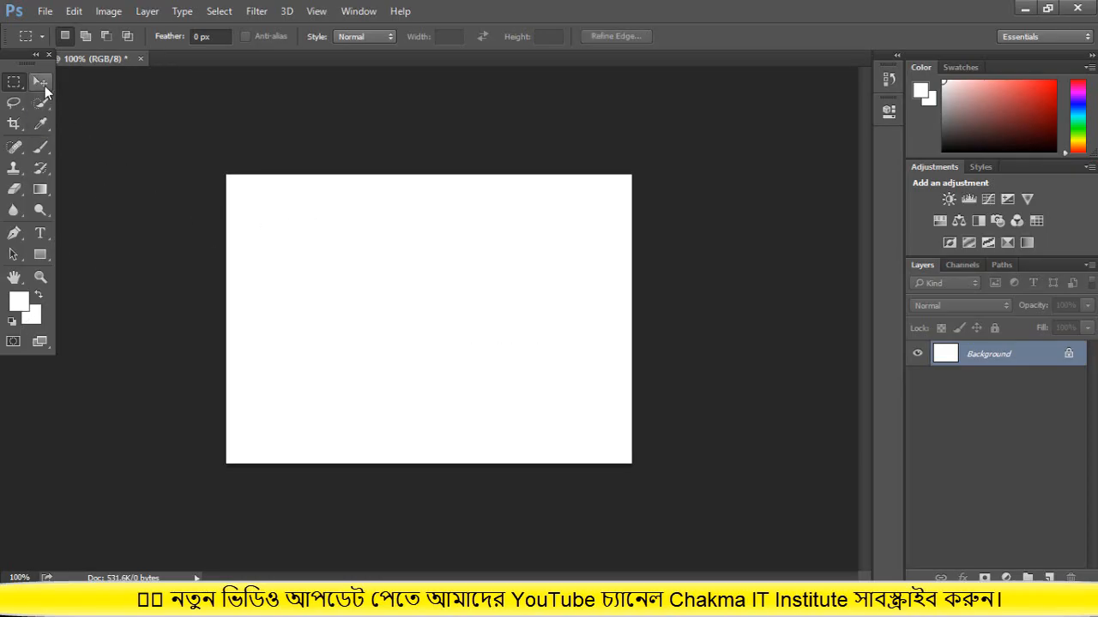
Step: Activate the Move tool, unlock the Background layer, and toggle the layer's visibility off and on
click(45, 86)
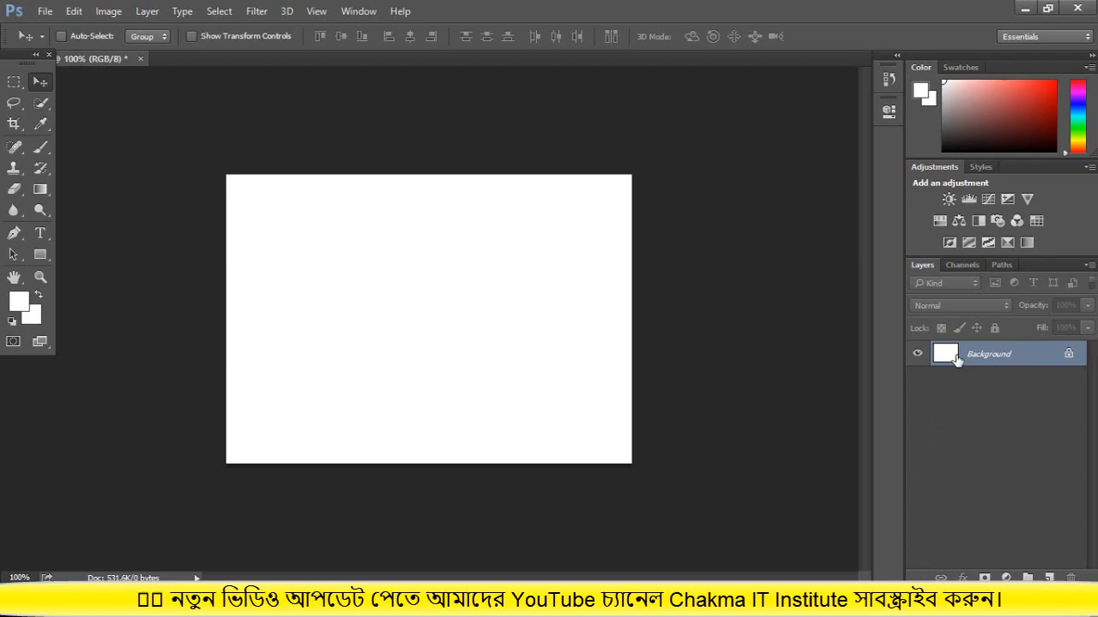
click(1069, 354)
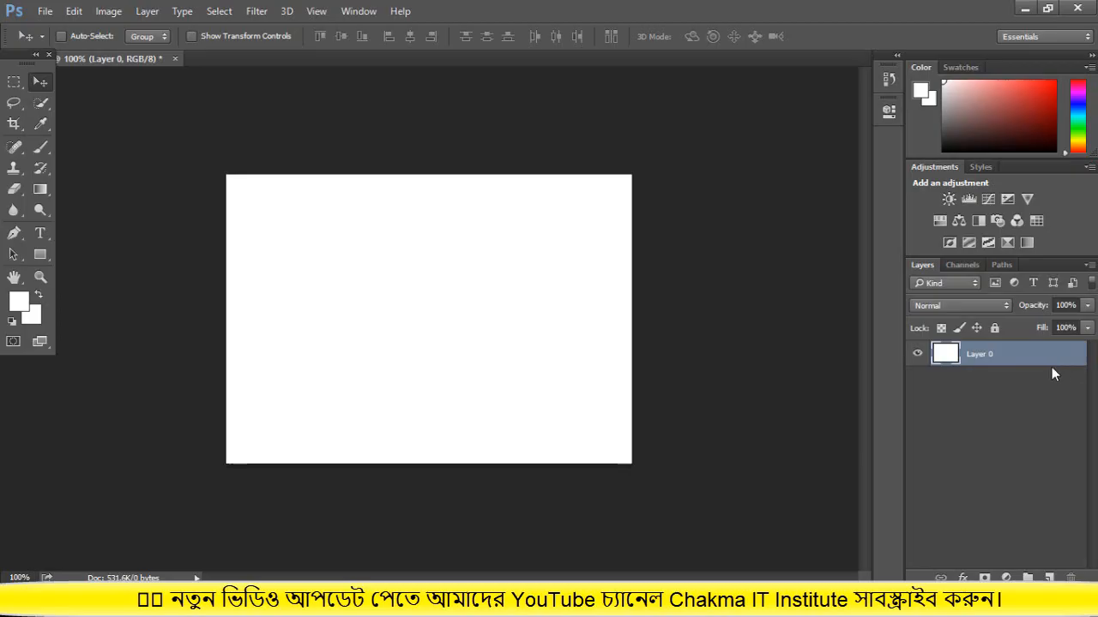
click(917, 354)
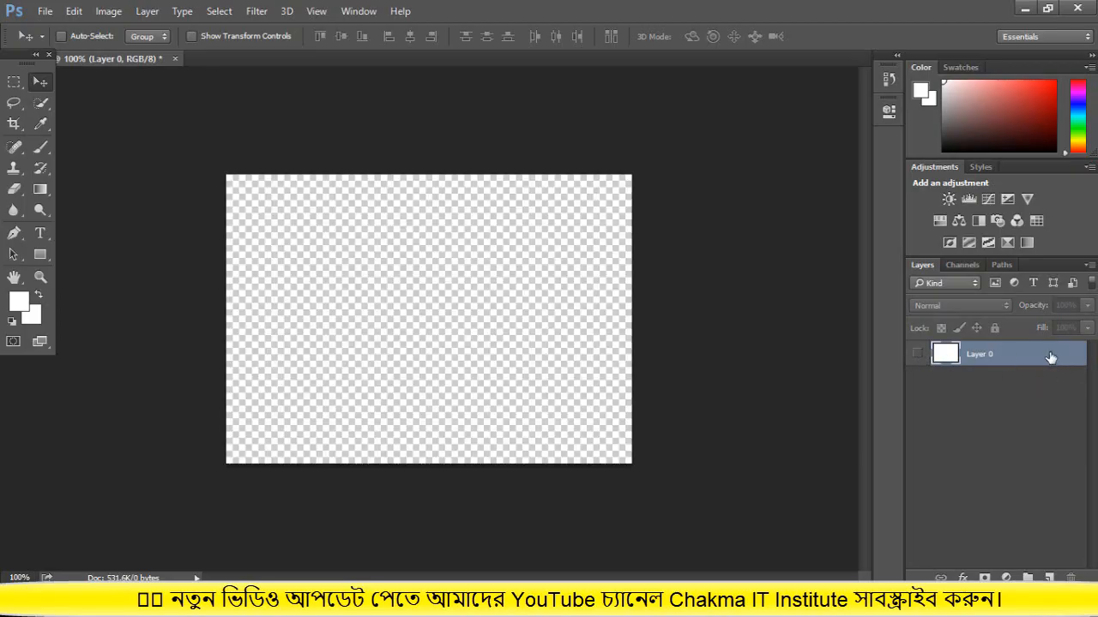
click(918, 355)
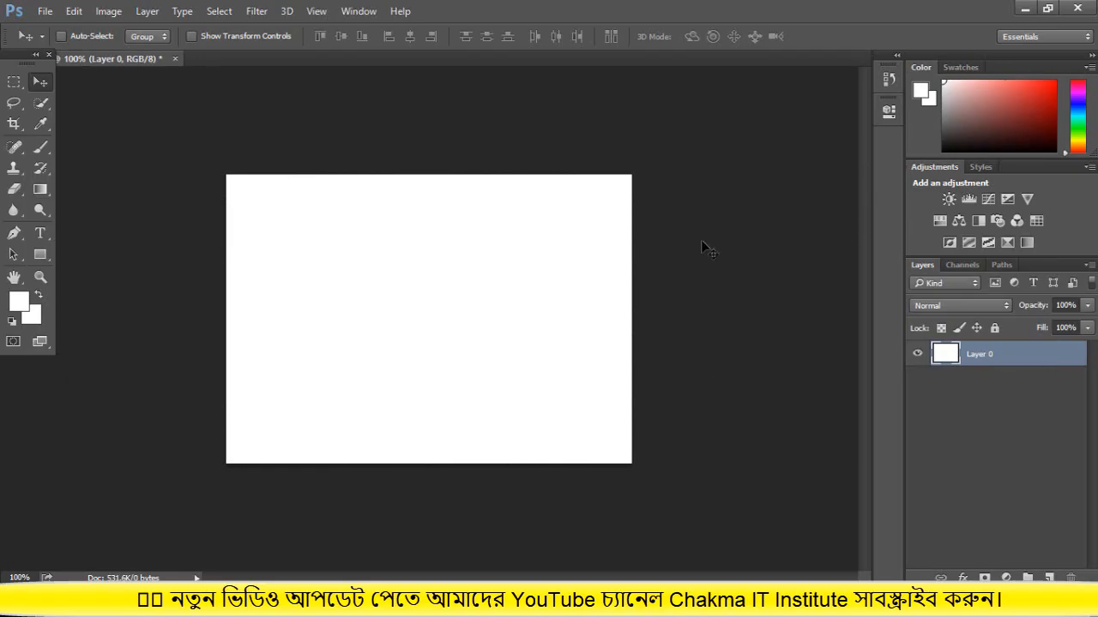
Step: Minimize Photoshop to return to the YouTube channel page in the browser
click(1024, 10)
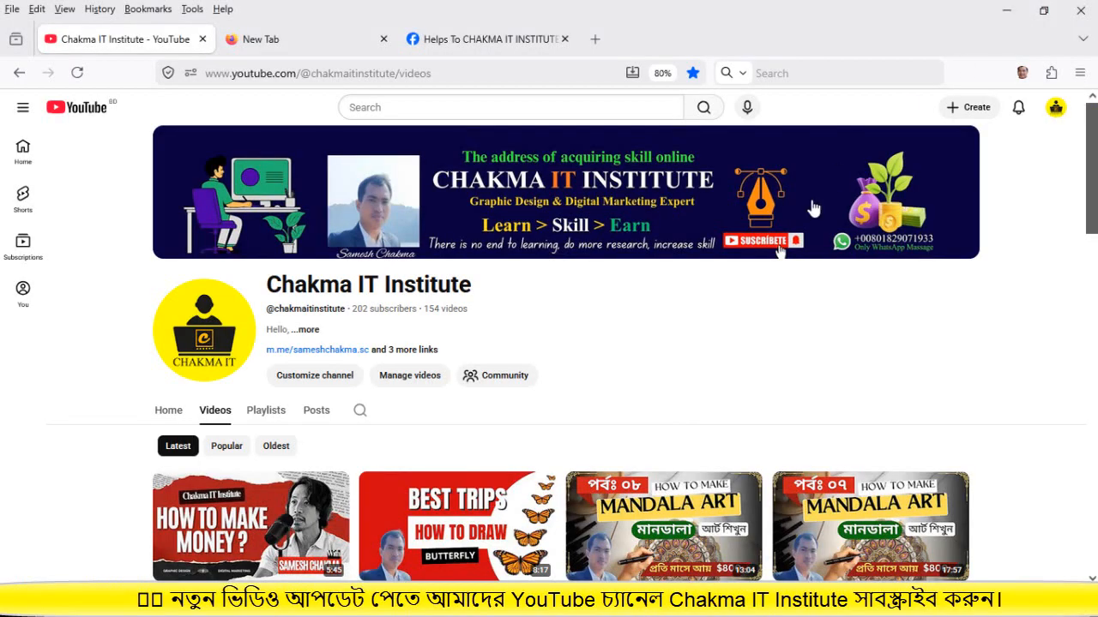